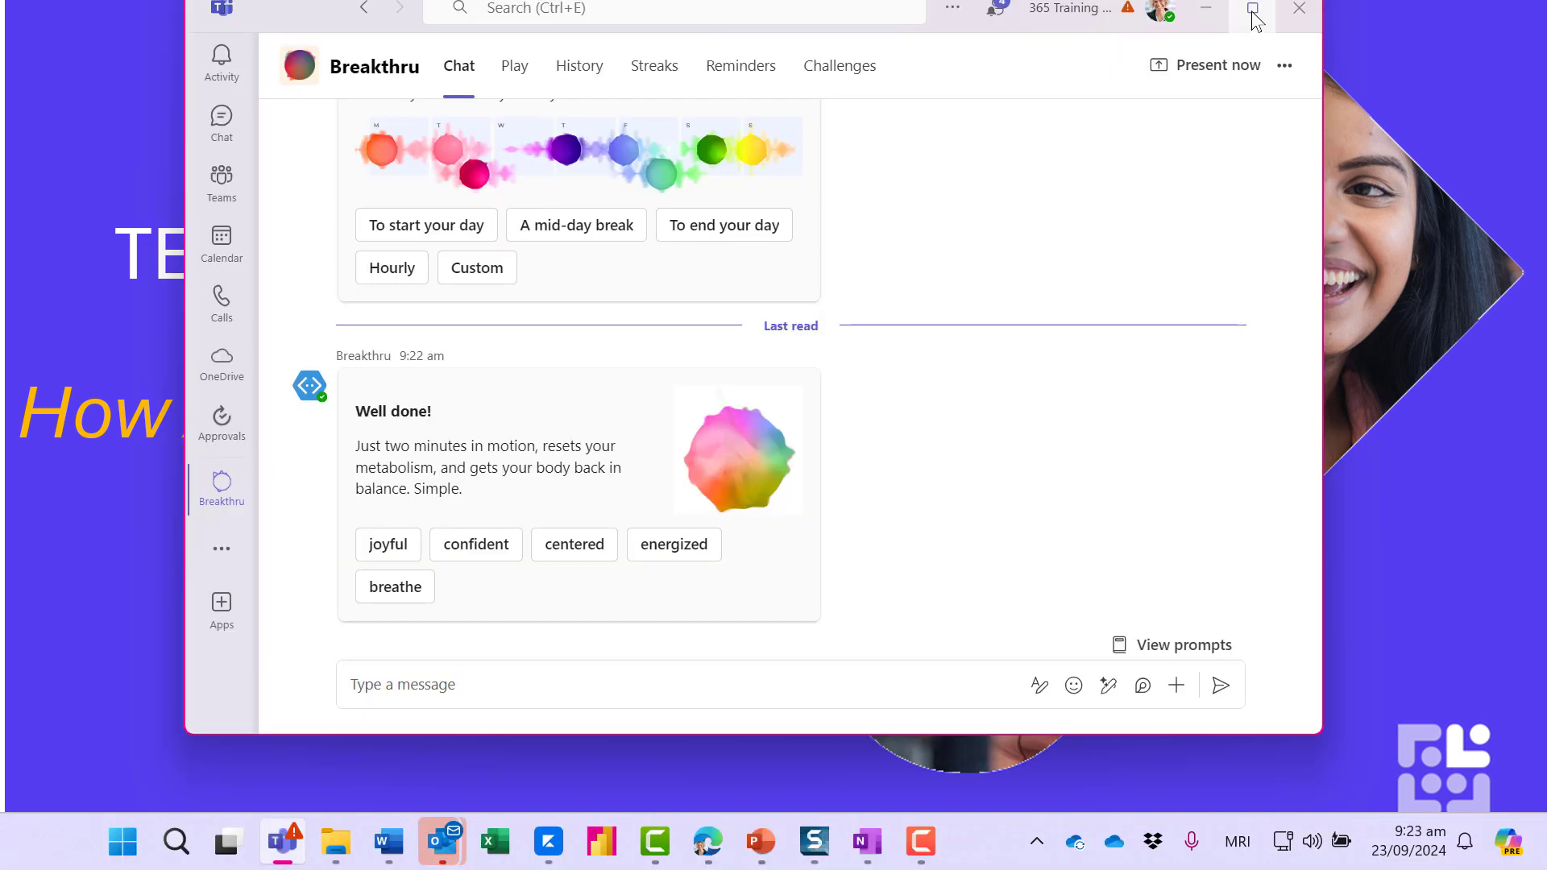
Maximize the Microsoft Teams window so the Breakthru chat fills the screen
{"action": "left_click", "coordinate": [1254, 10]}
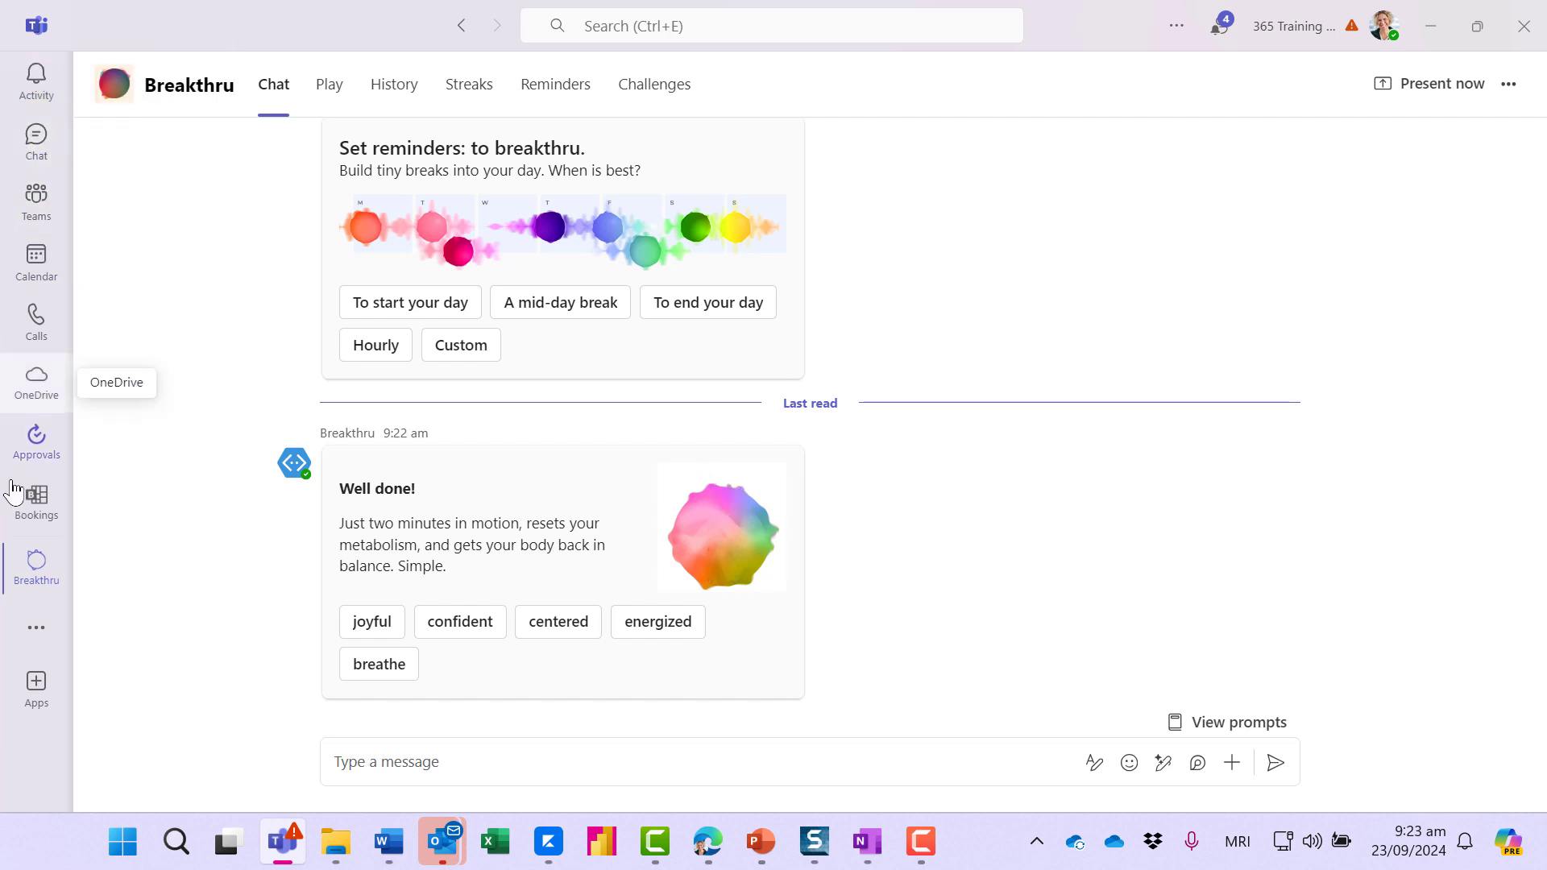
{"action": "left_click", "coordinate": [36, 630]}
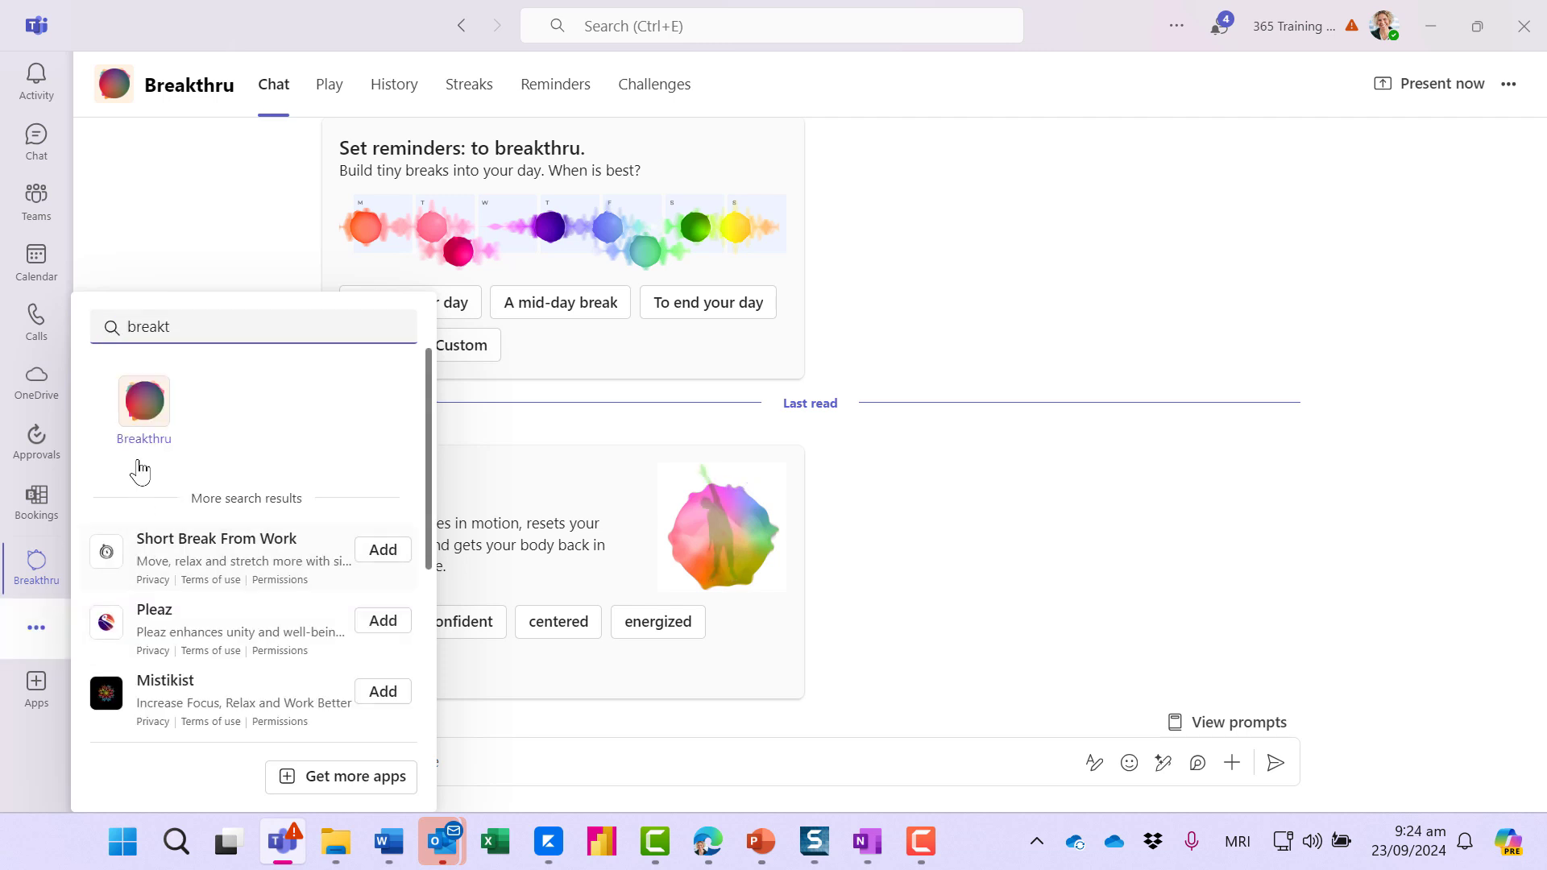
{"action": "left_click", "coordinate": [144, 428]}
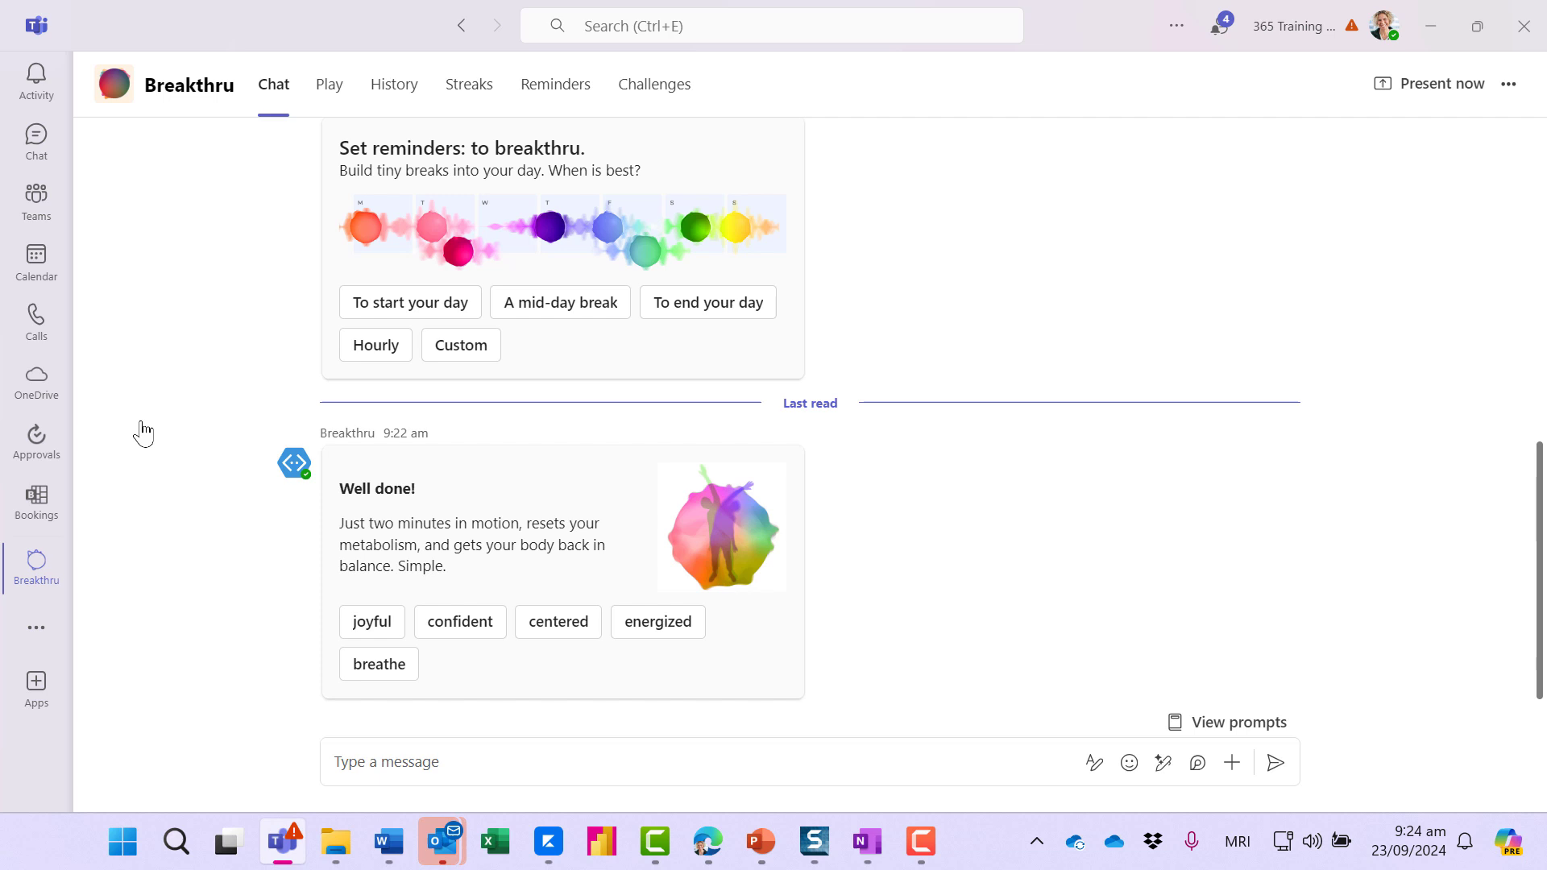
{"action": "scroll", "coordinate": [142, 428], "scroll_direction": "up", "scroll_amount": 5}
{"action": "scroll", "coordinate": [143, 423], "scroll_direction": "up", "scroll_amount": 3}
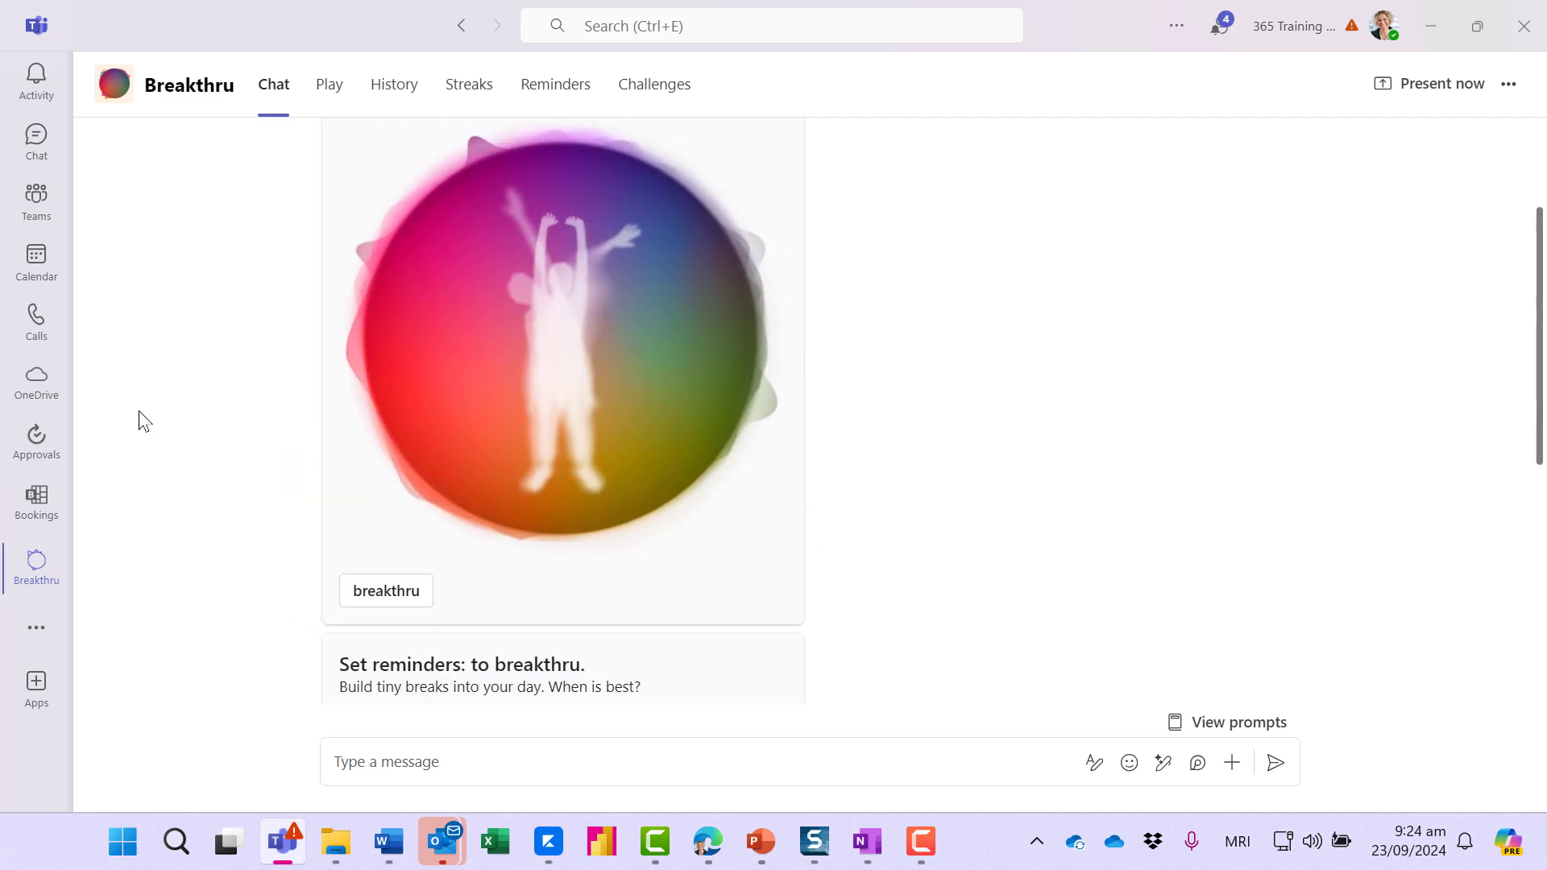
{"action": "scroll", "coordinate": [143, 421], "scroll_direction": "up", "scroll_amount": 2}
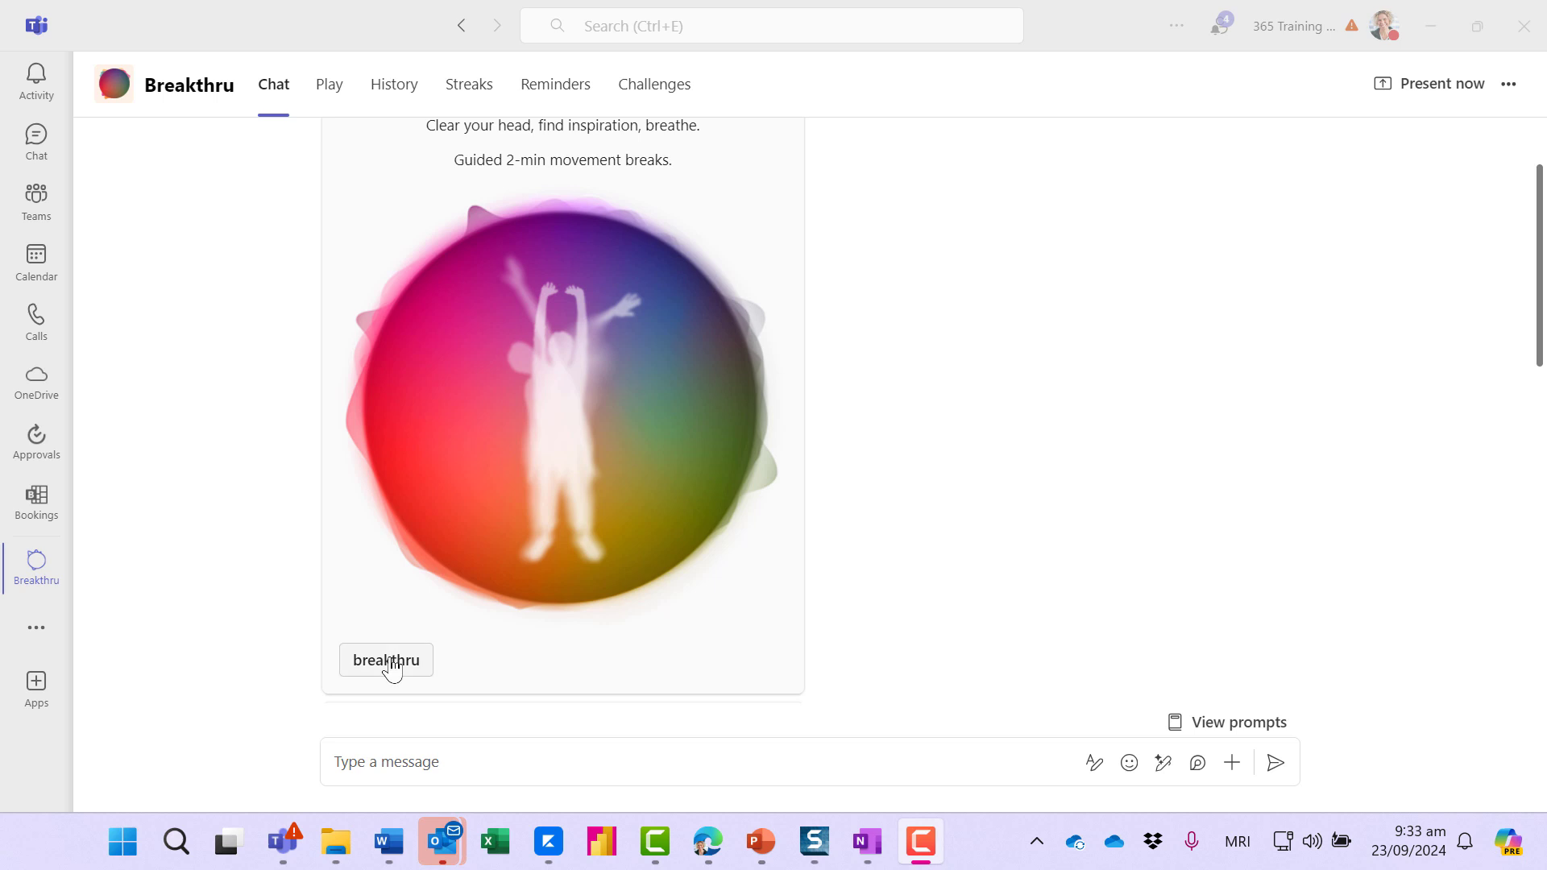
Open Breakthru's movement break and pick the 'confident' mood on the colour wheel
{"action": "left_click", "coordinate": [392, 665]}
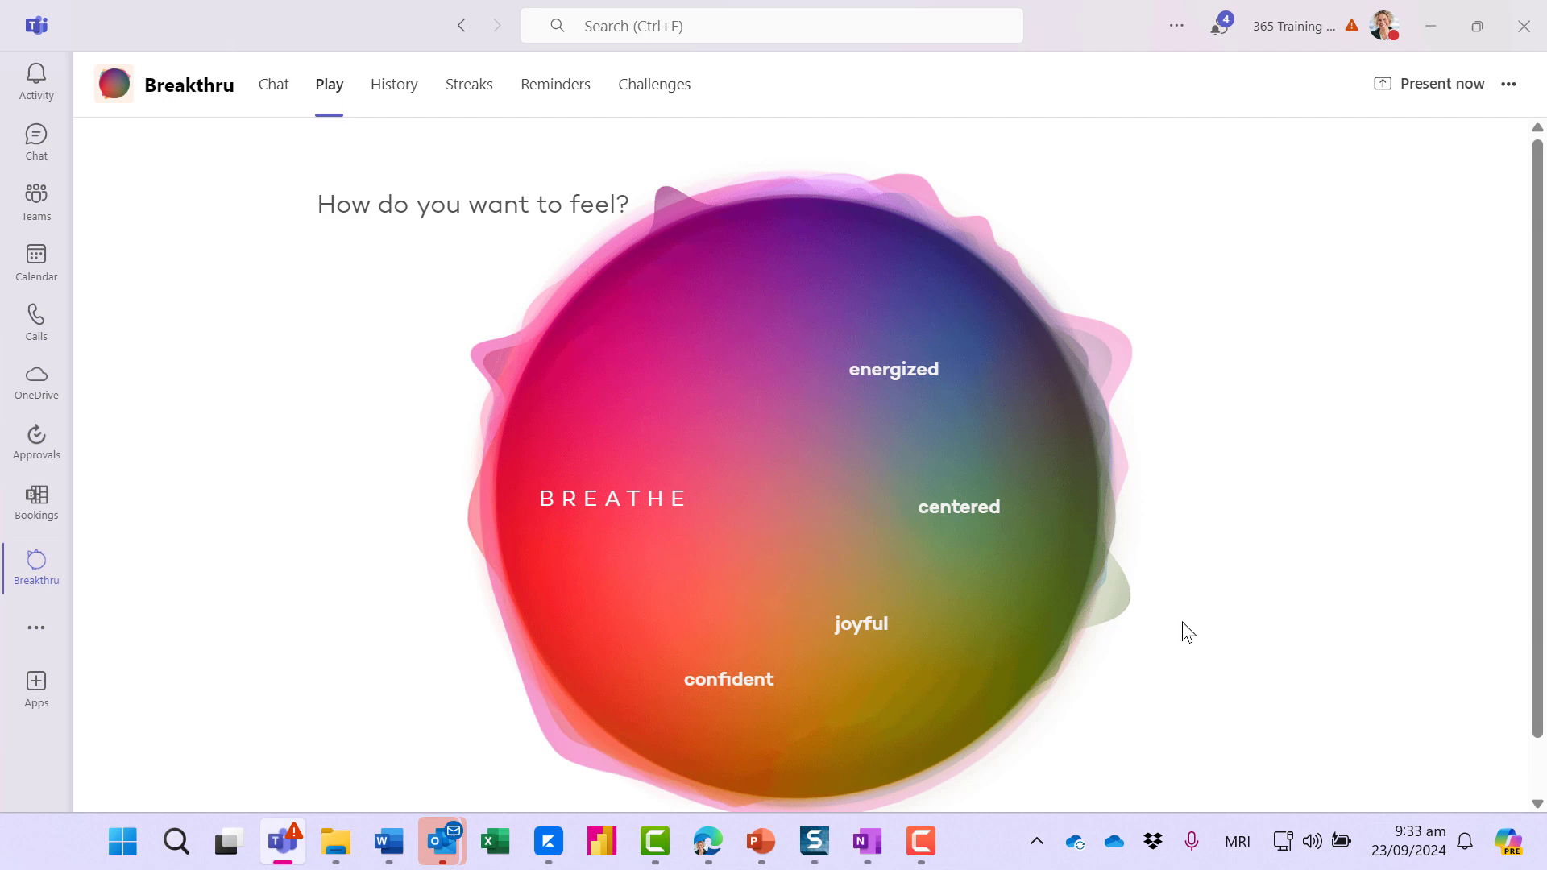
{"action": "left_click", "coordinate": [755, 685]}
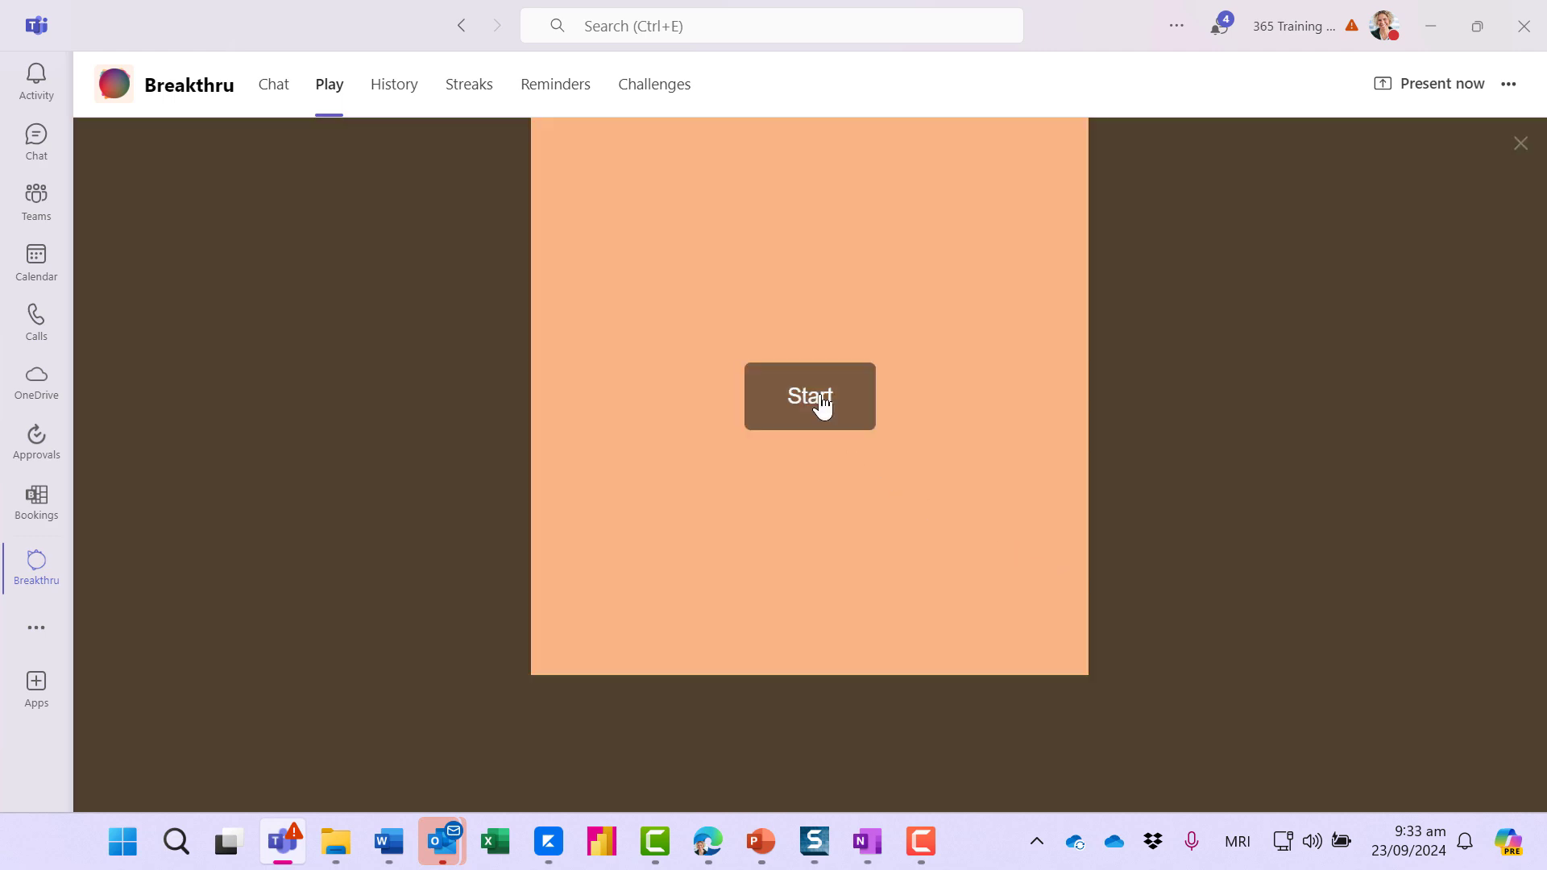
Start the guided two-minute confident movement break video
{"action": "left_click", "coordinate": [821, 402]}
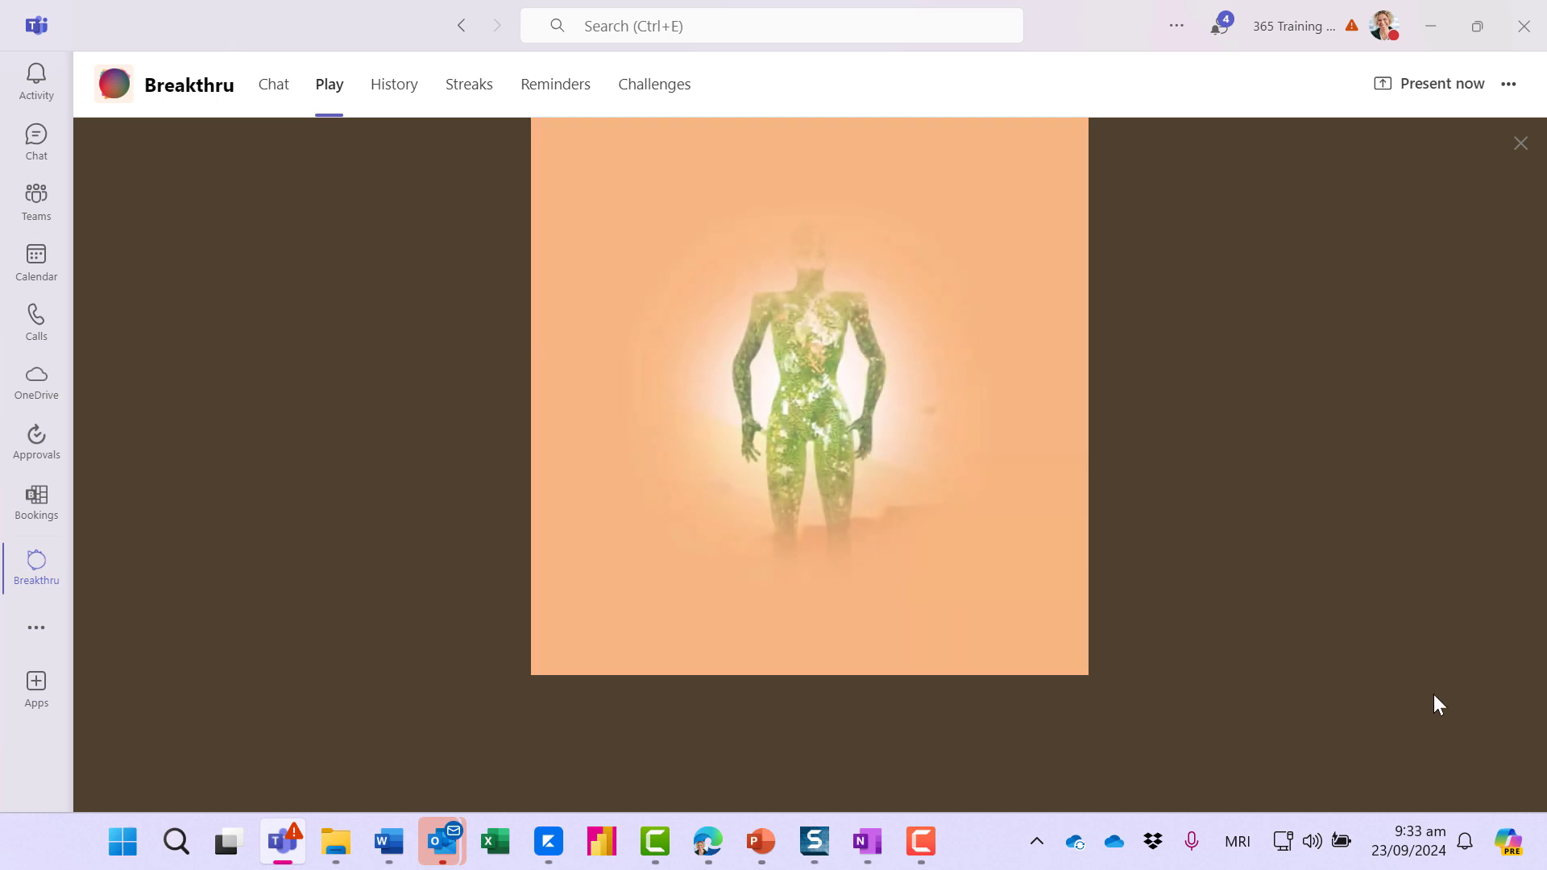